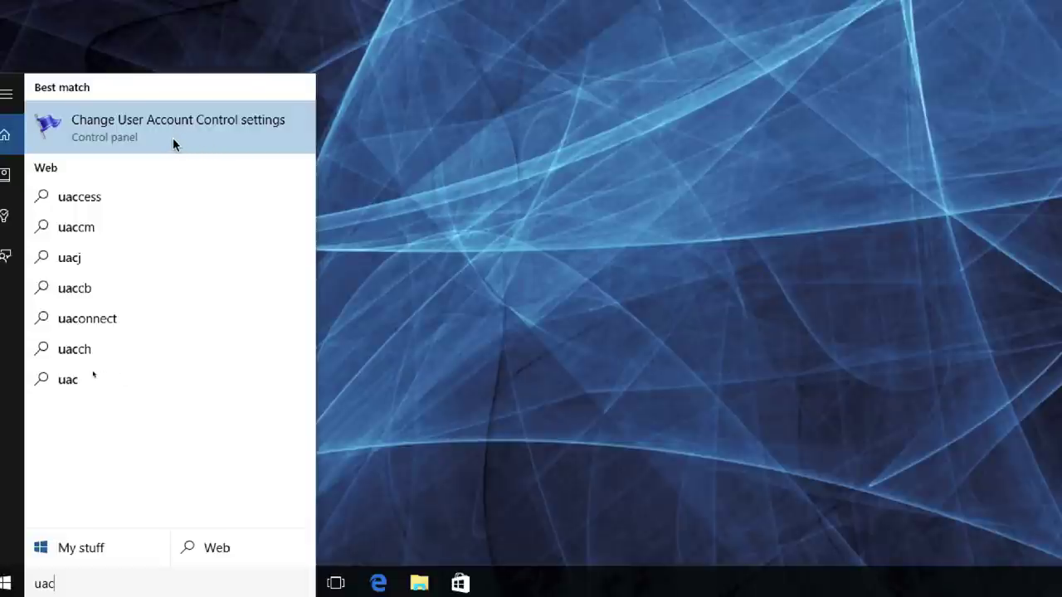
Step: Open 'Change User Account Control settings' from the Start menu search results for uac
left_click(173, 139)
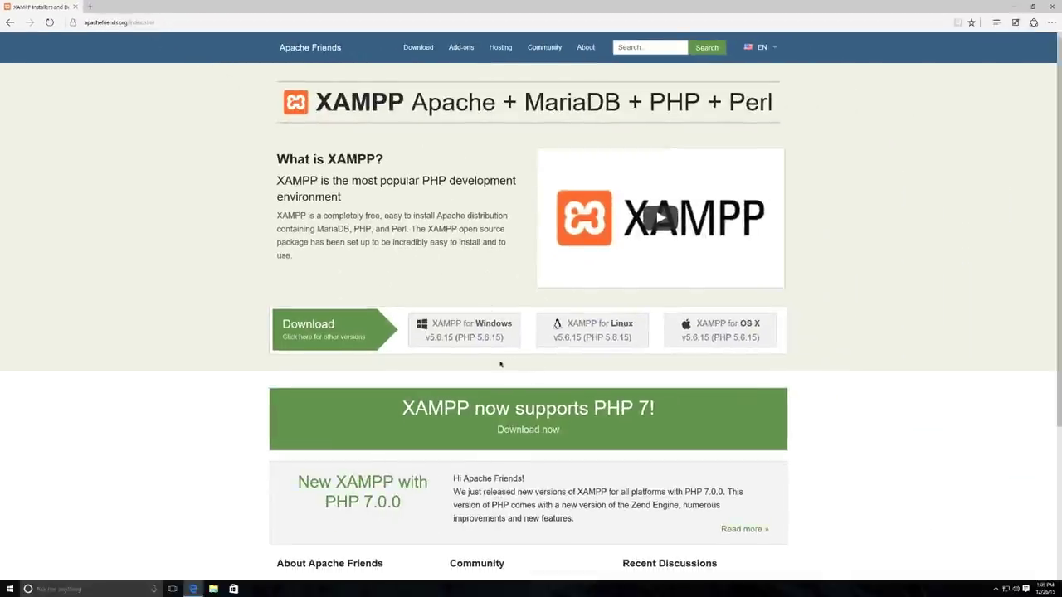
Step: Download the XAMPP for Windows installer (xampp-win32-5.6.15-1-VC11) in Edge and run it
left_click(481, 337)
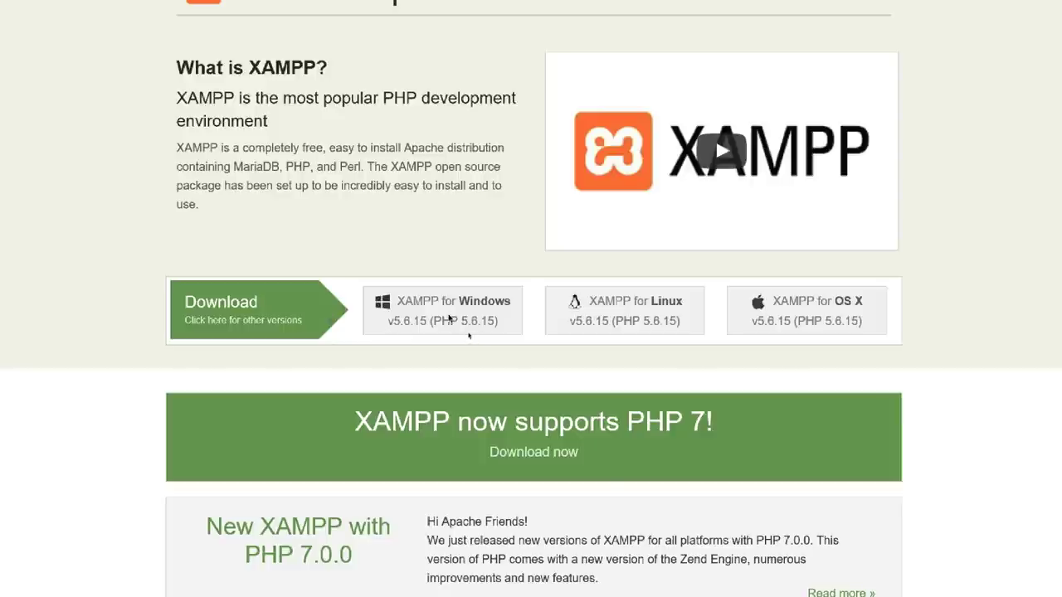
left_click(449, 318)
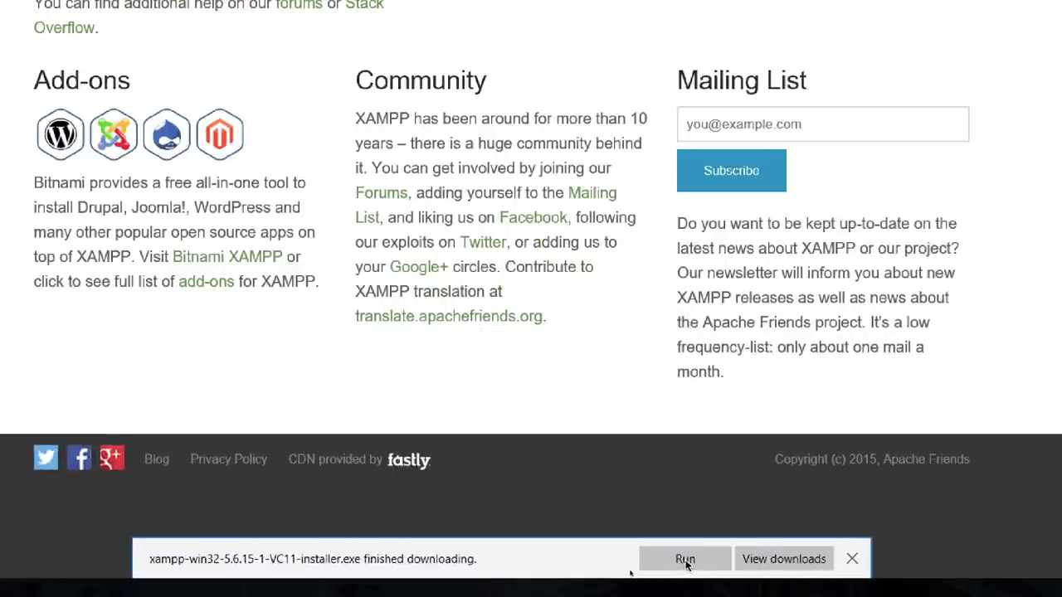
left_click(685, 560)
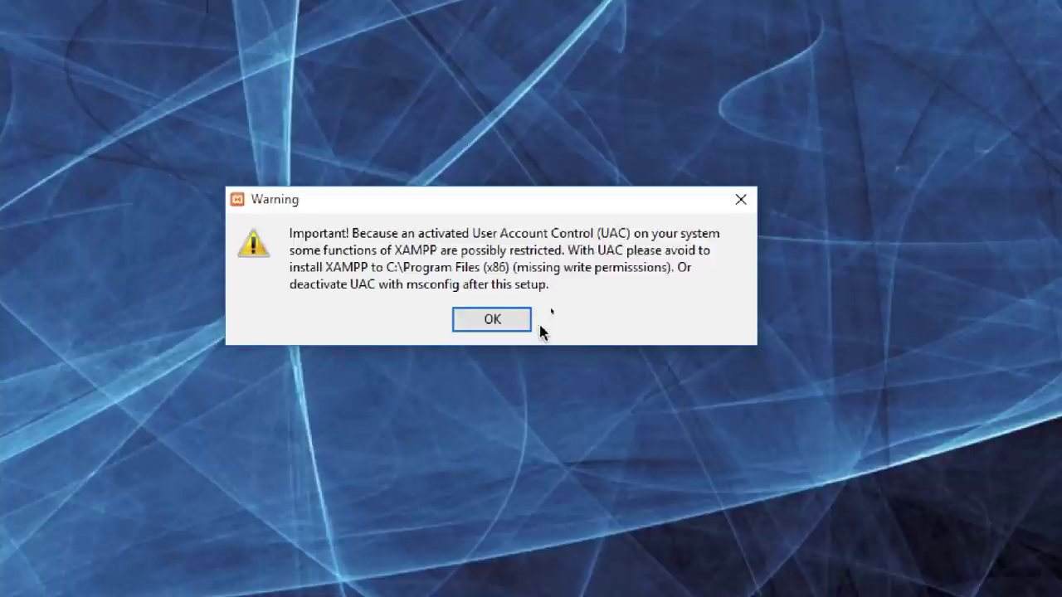
Step: Install XAMPP into C:\xampp with all default components, skipping the Bitnami offer
left_click(490, 321)
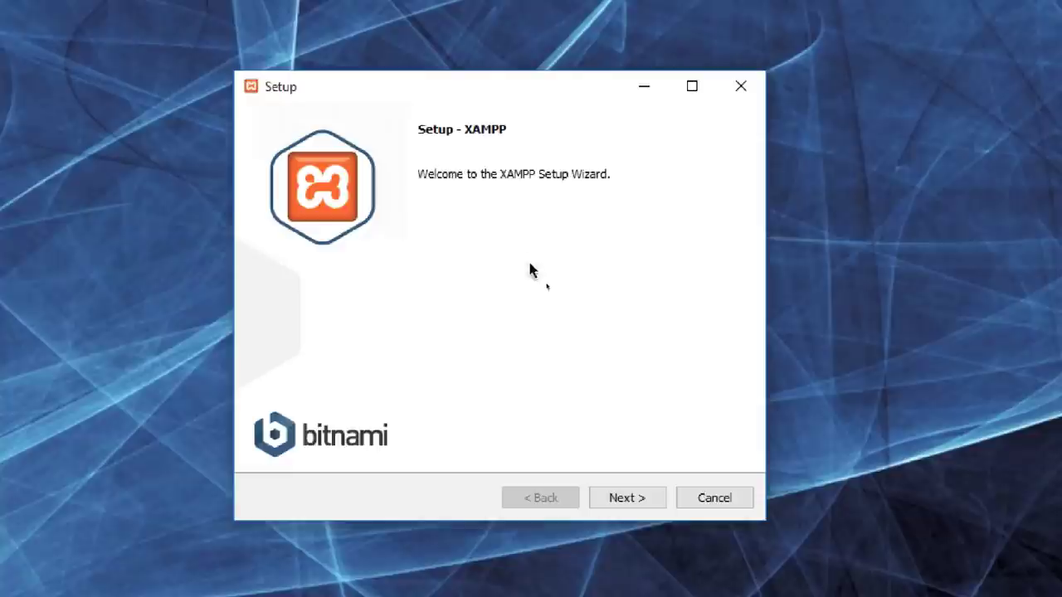
left_click(637, 498)
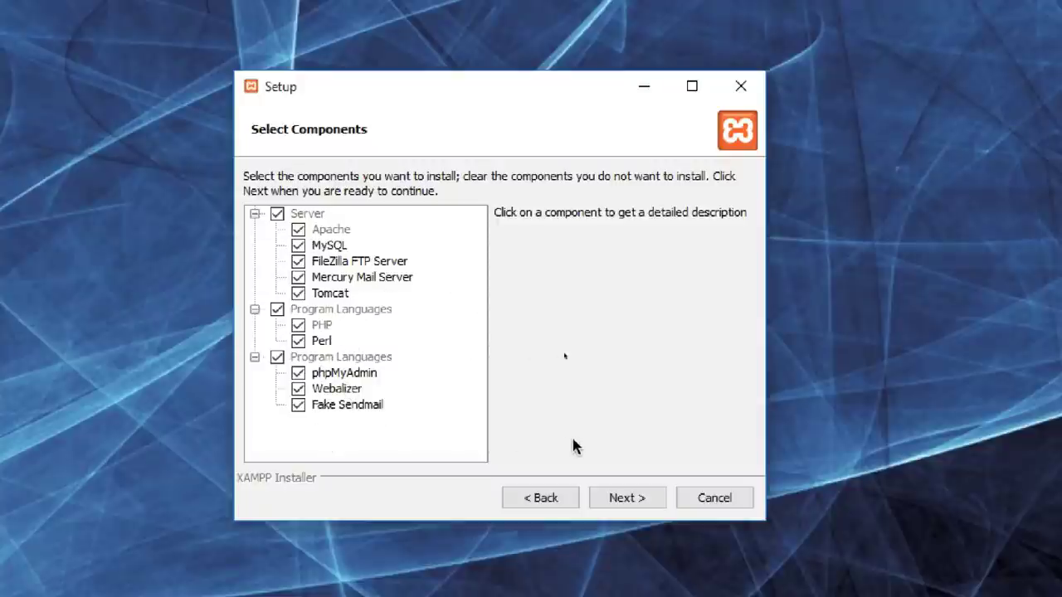
left_click(632, 498)
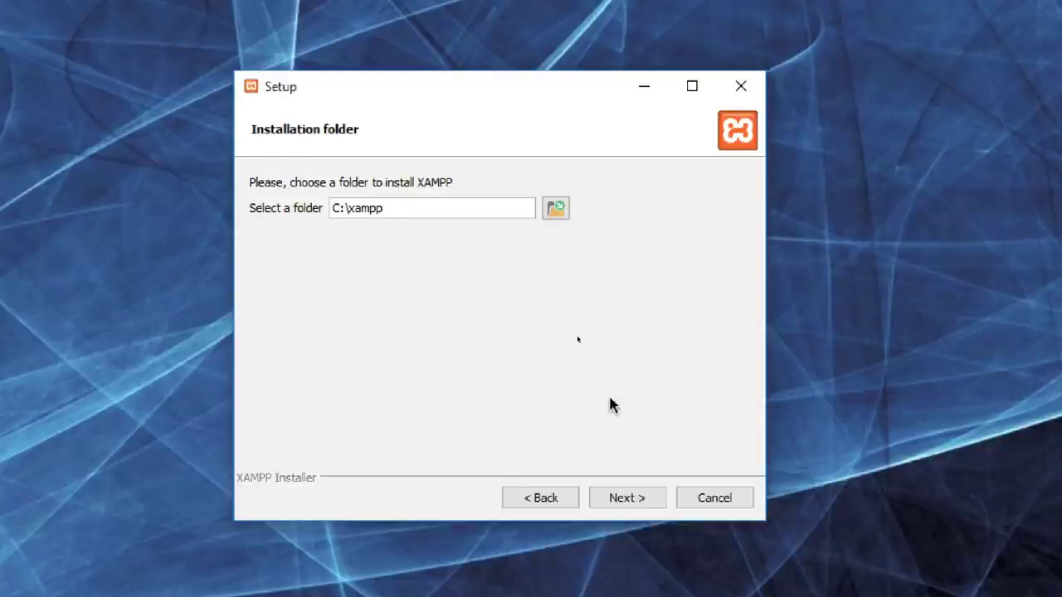
left_click(633, 498)
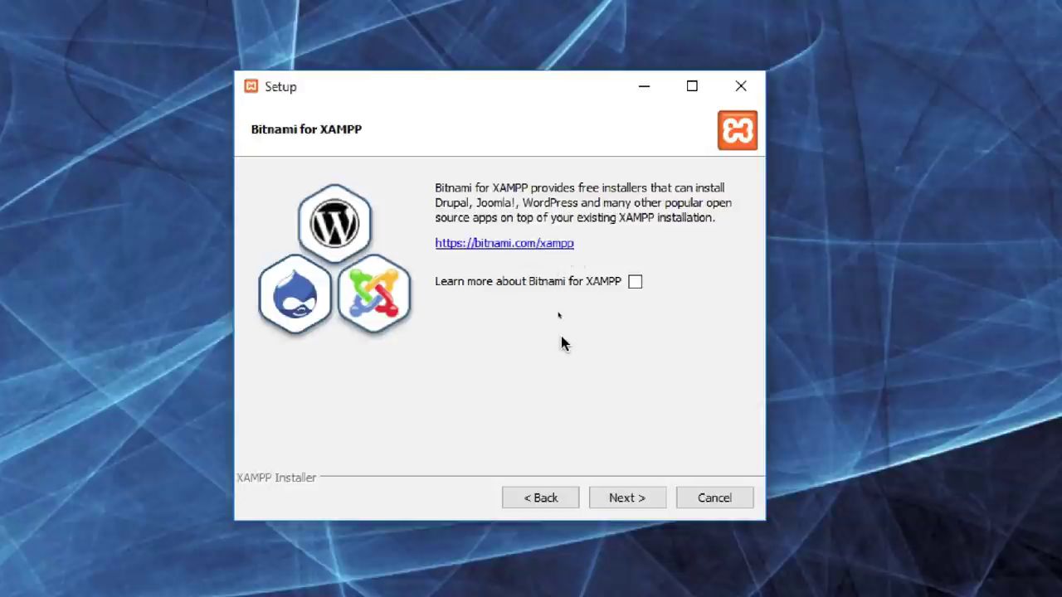
left_click(631, 497)
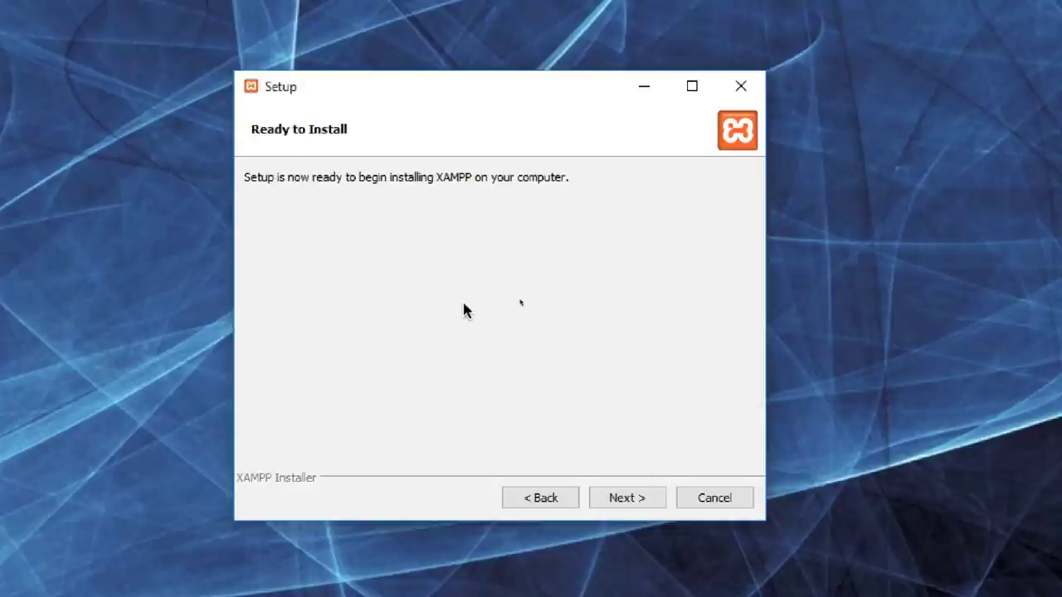
left_click(645, 498)
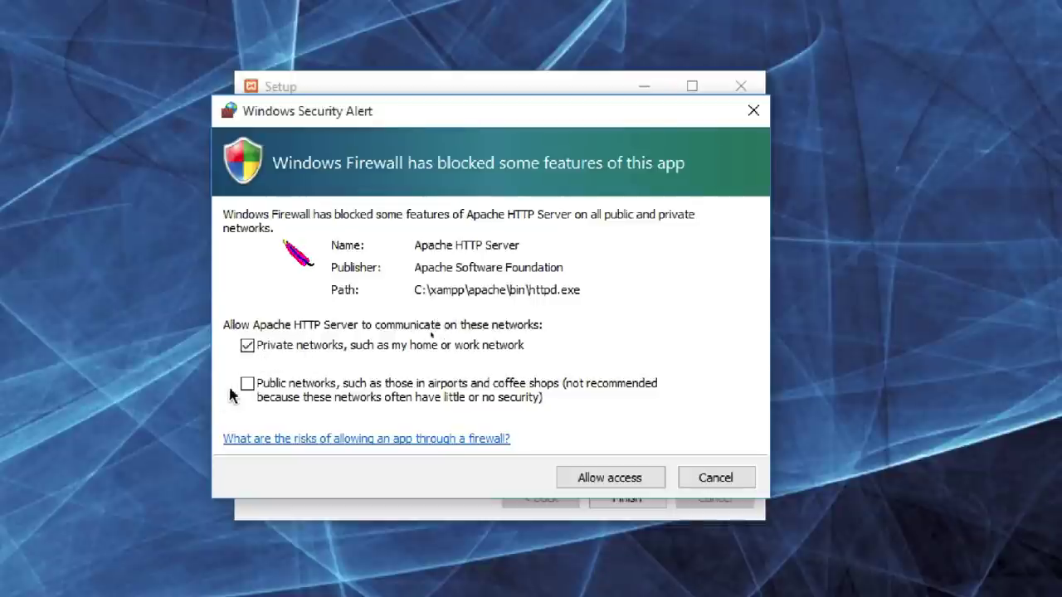
Step: Allow Apache HTTP Server through the Windows Firewall on private networks
left_click(618, 477)
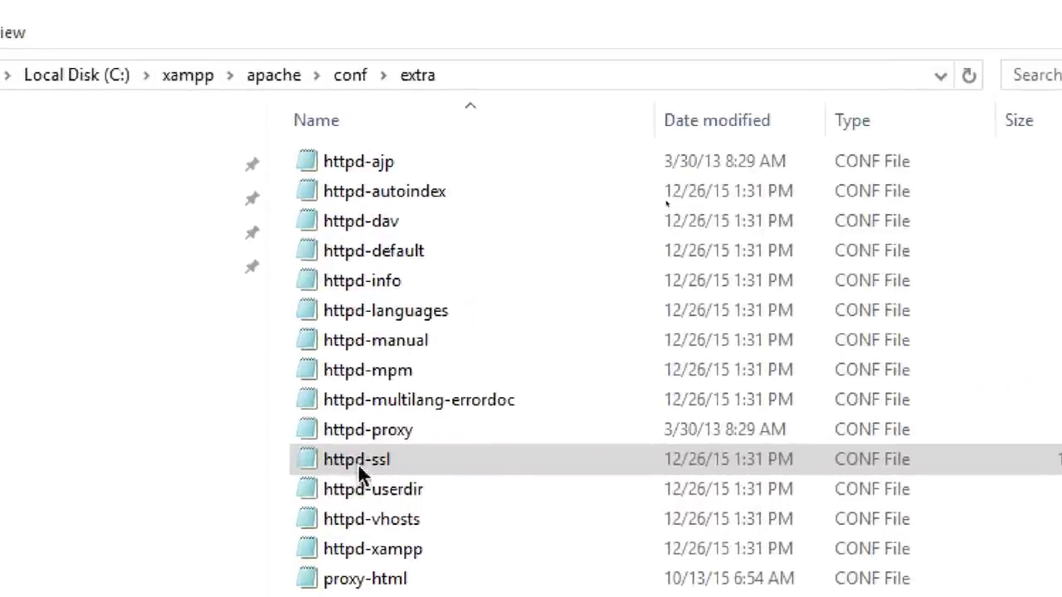
Step: Change the httpd-ssl file's Listen port from 443 to 8181
double_click(386, 464)
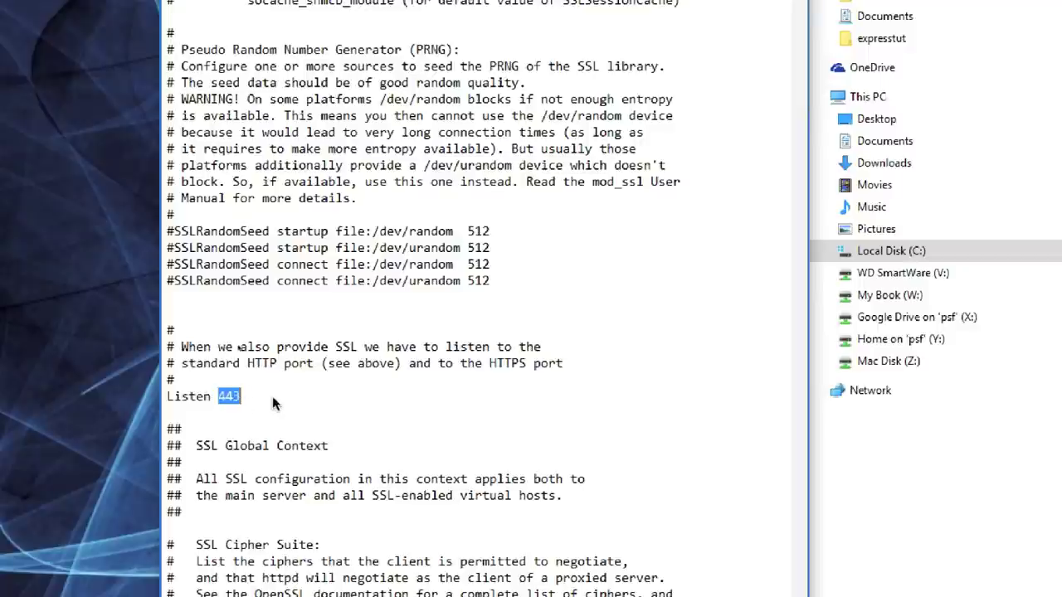
type("8181")
double_click(241, 400)
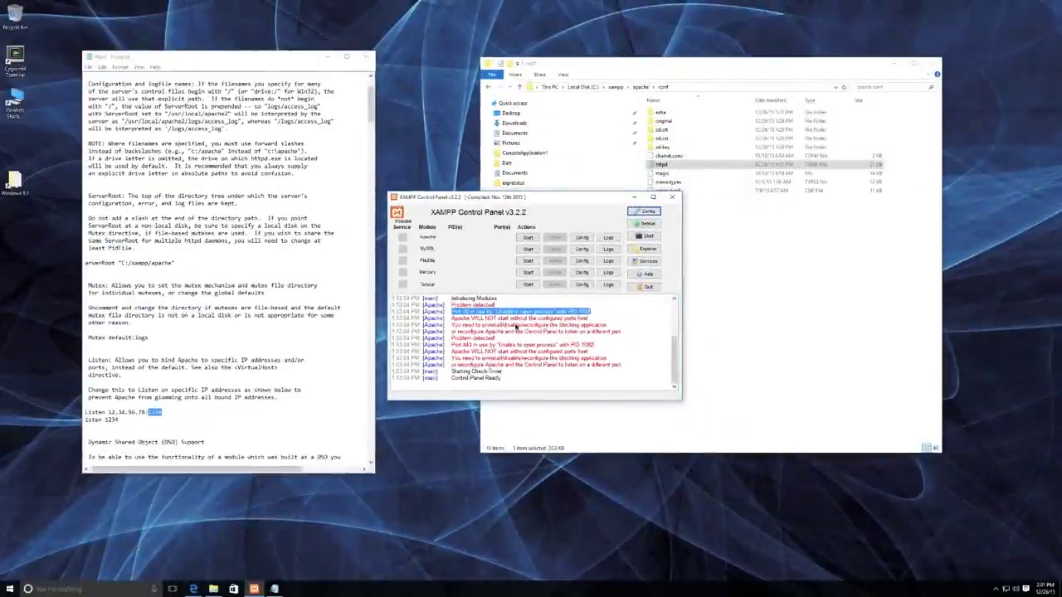
Step: Change 'ServerName localhost:80' to localhost:1234 in httpd.conf
key("F3")
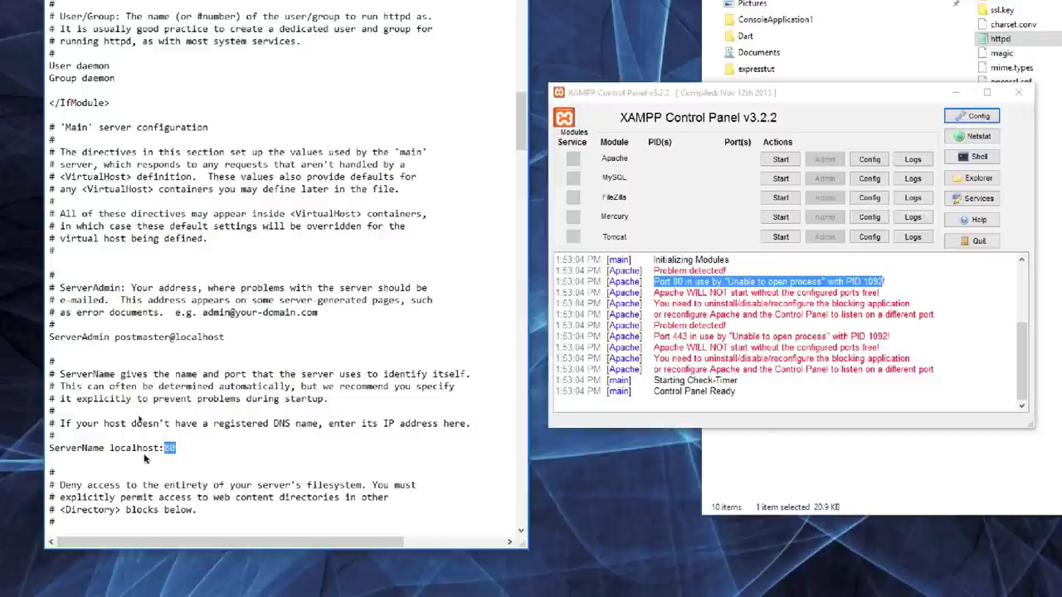
type("1234")
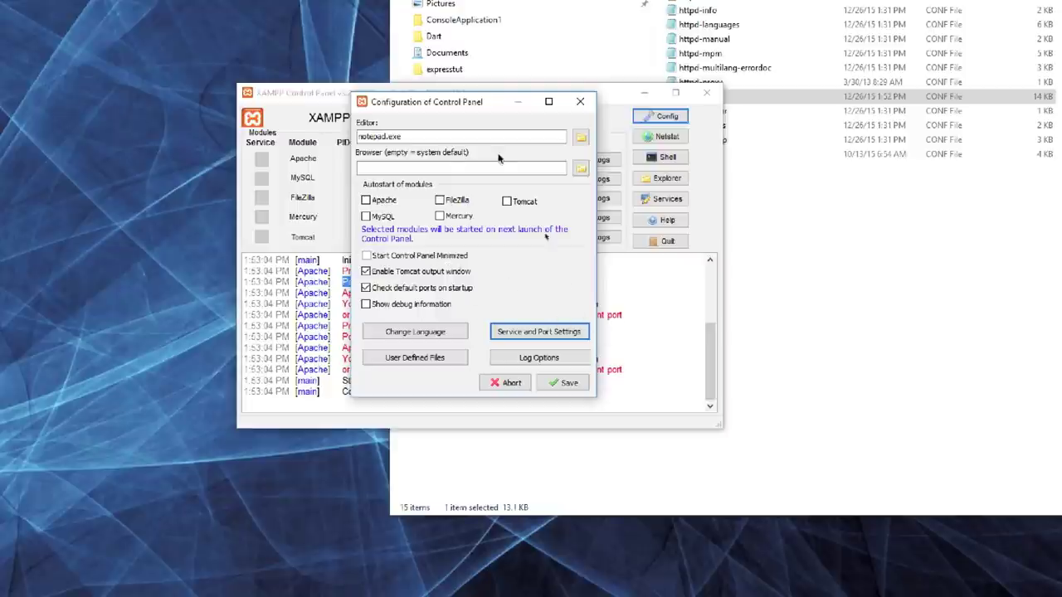
Step: Set Apache's Main Port to 1234 and SSL Port to 8181 in Service and Port Settings
left_click(567, 333)
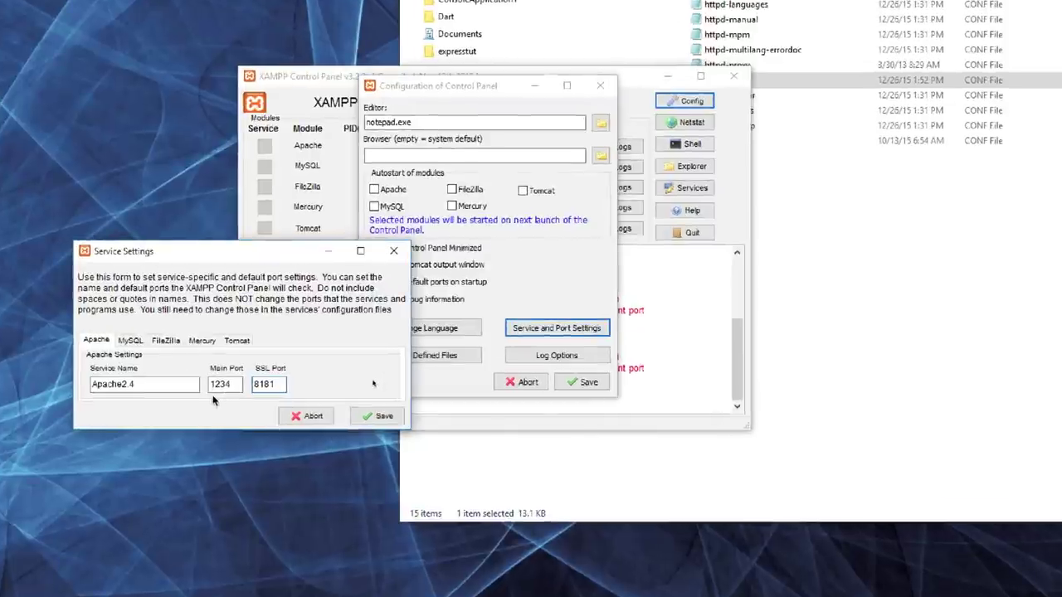
left_click(274, 394)
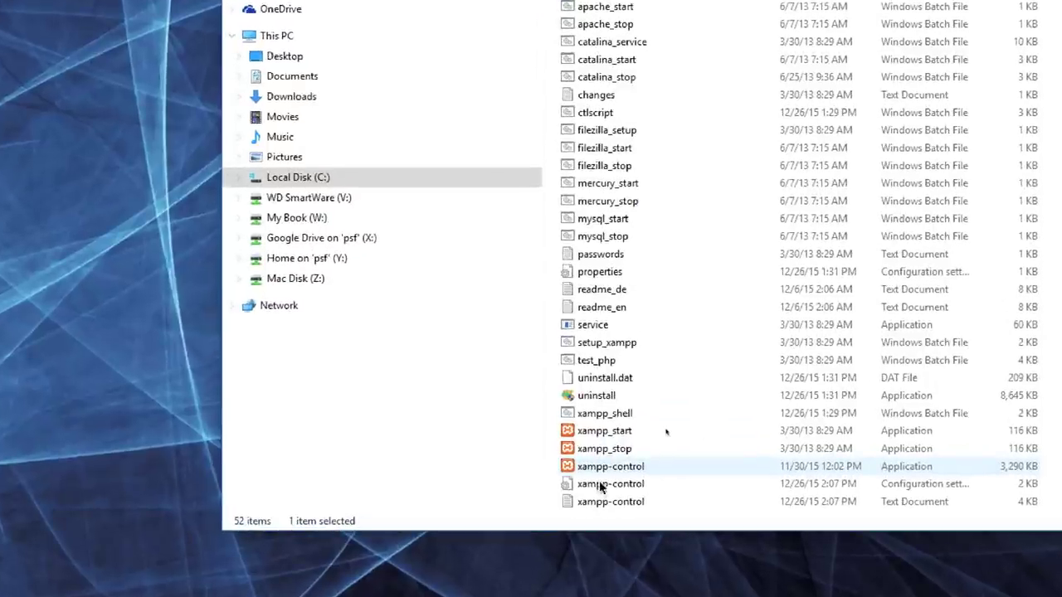
Step: Launch the xampp-control application from the C:\xampp folder
double_click(646, 469)
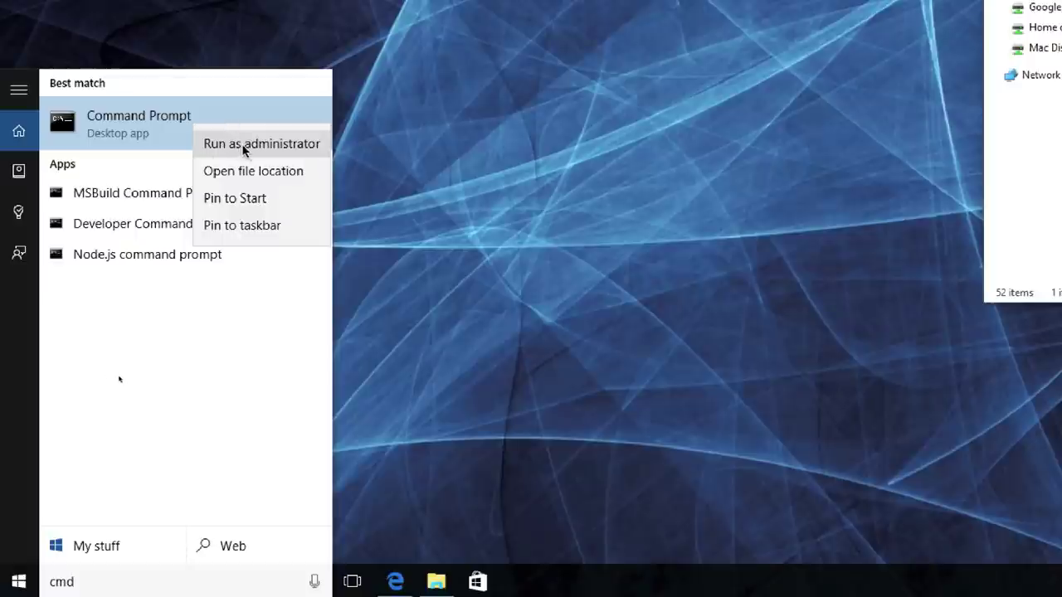
Step: Run Command Prompt as administrator from the Start menu cmd search result
left_click(243, 146)
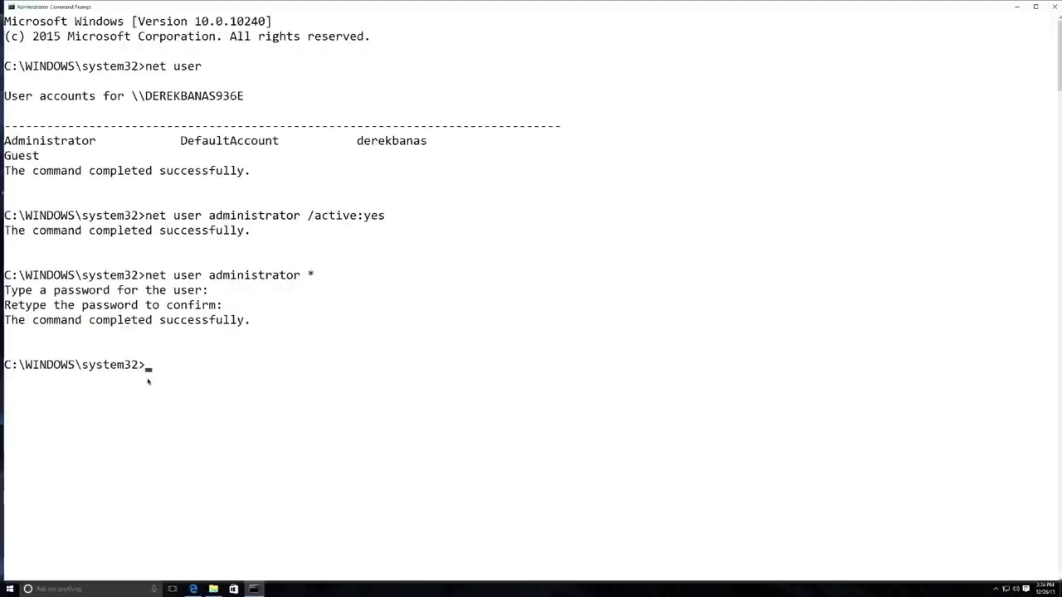
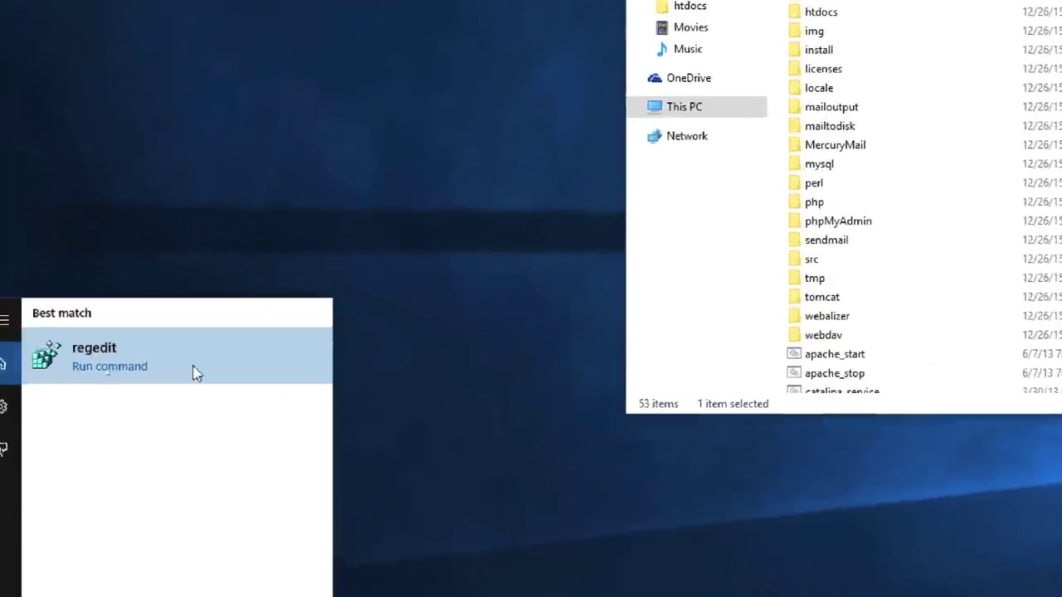
Step: Launch Registry Editor and scroll the tree to HKLM SOFTWARE\Microsoft\Windows\CurrentVersion\Policies\System\UIPI
left_click(199, 365)
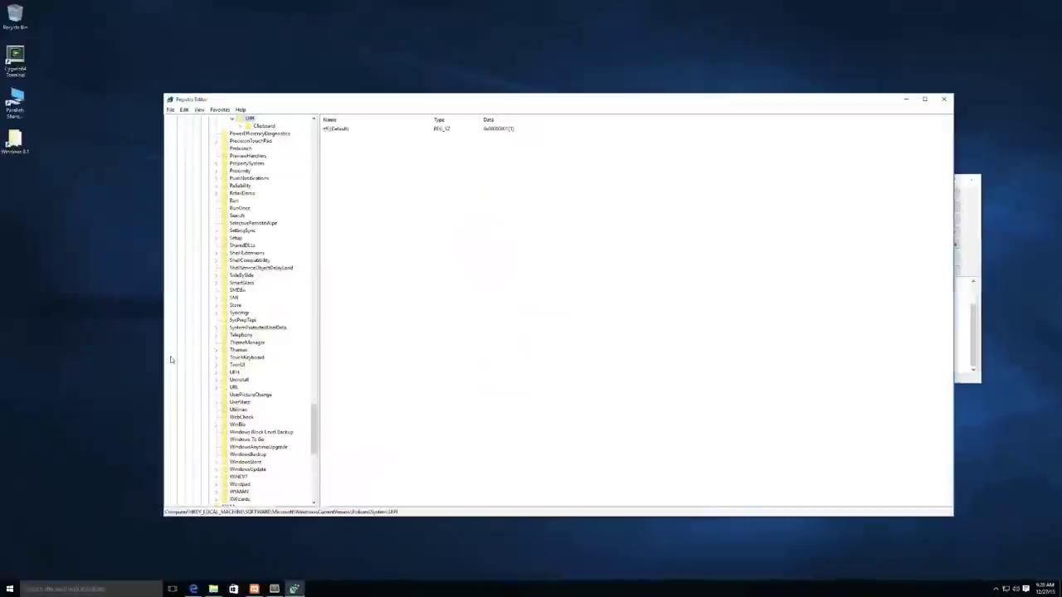
scroll(228, 237, "up", 20)
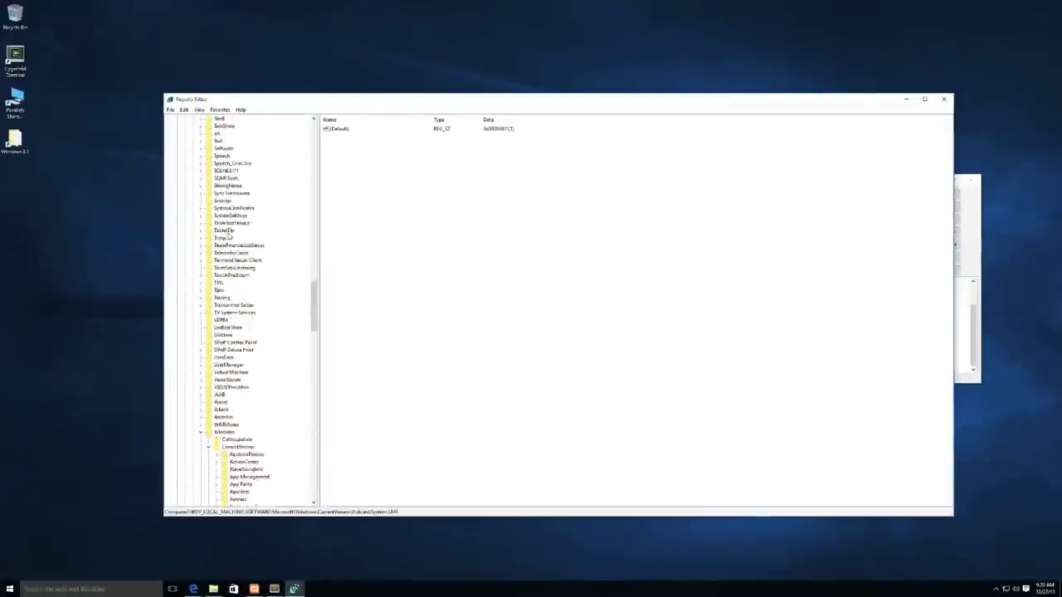
scroll(228, 237, "up", 14)
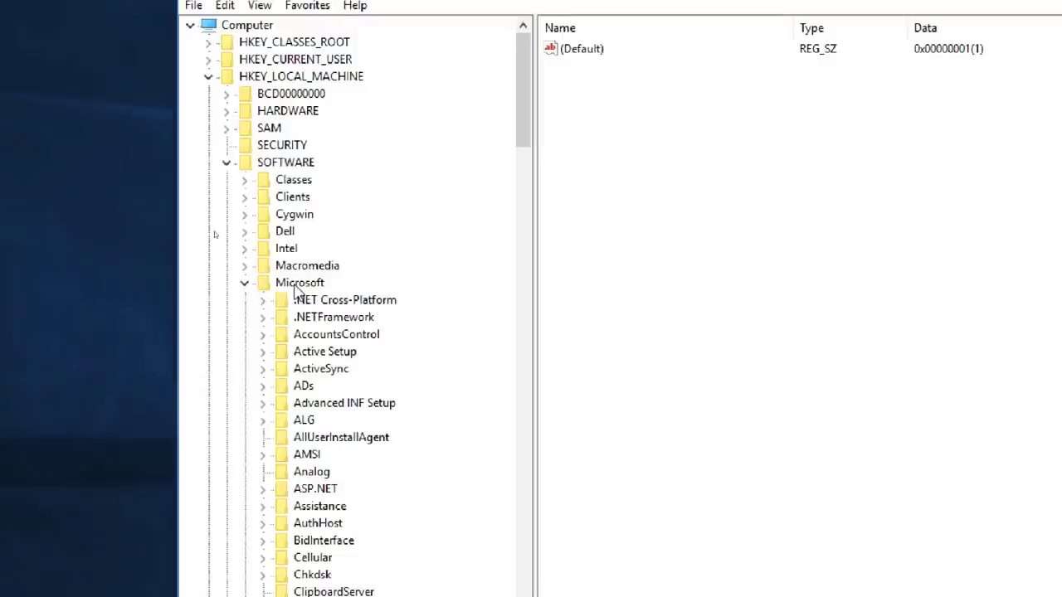
scroll(297, 291, "down", 11)
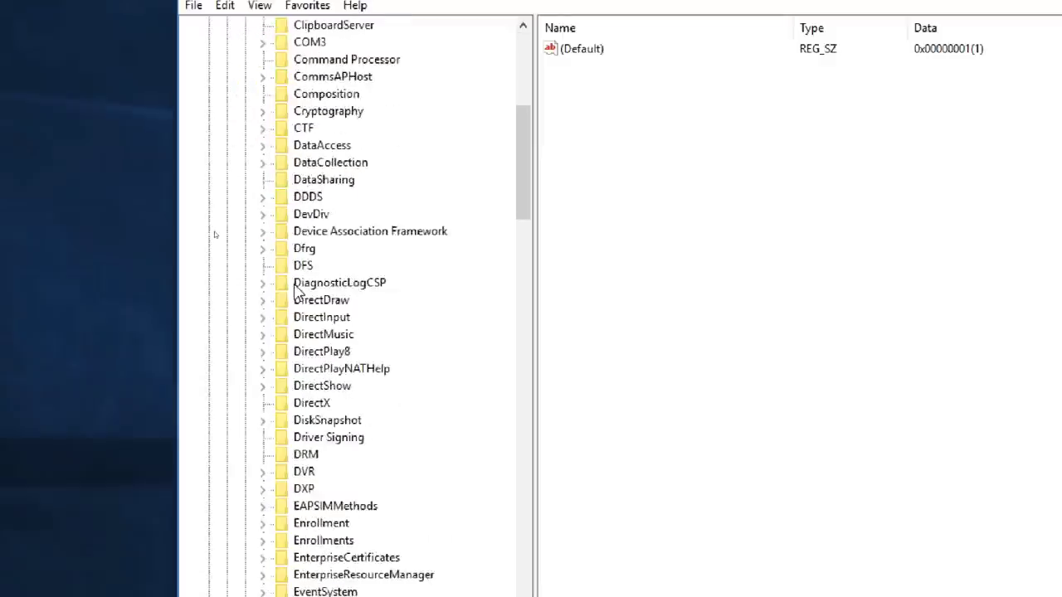
scroll(297, 290, "down", 16)
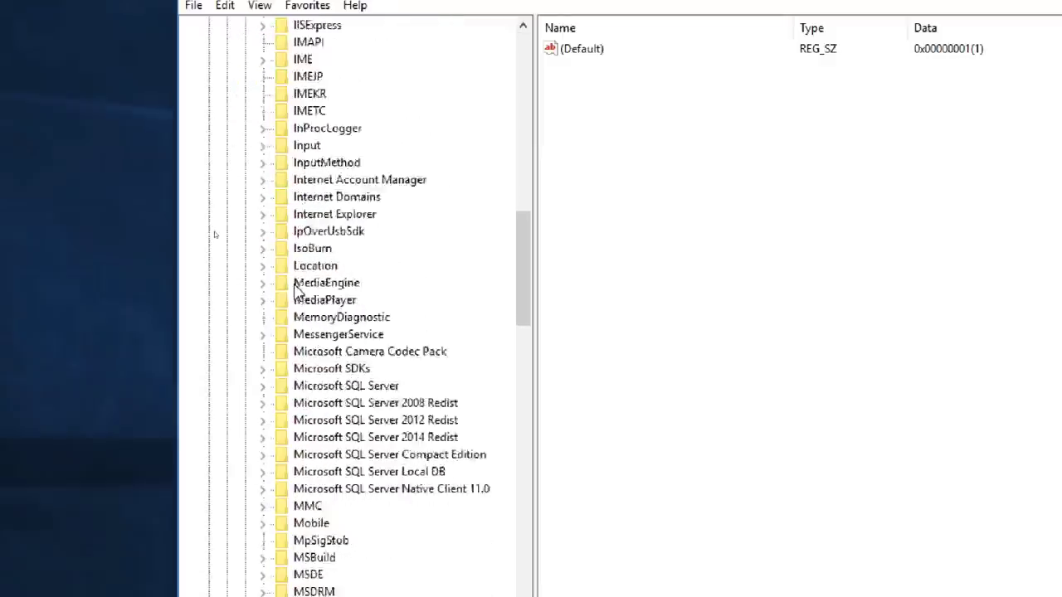
scroll(297, 291, "down", 20)
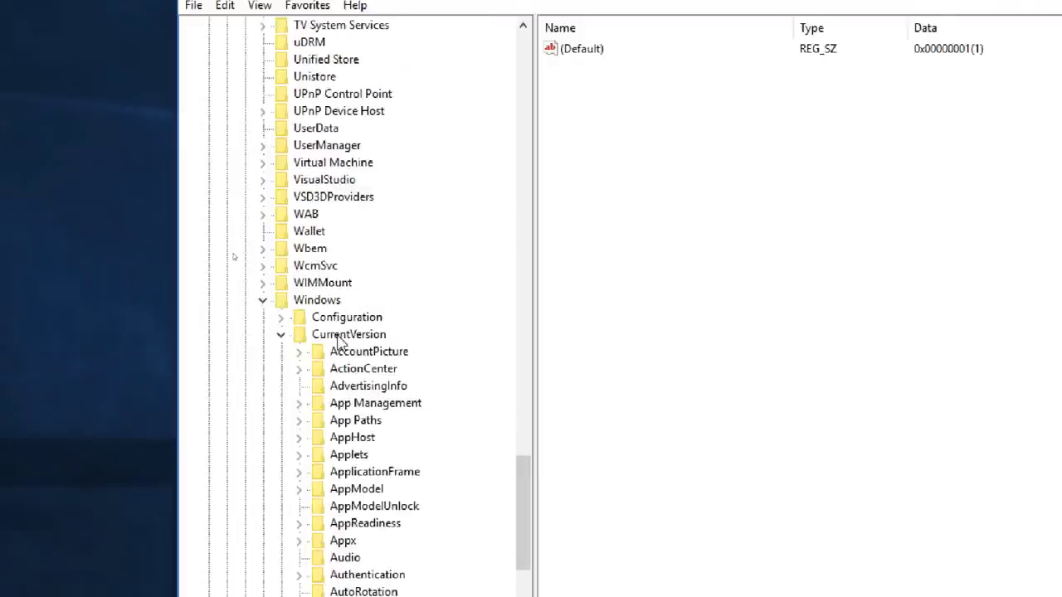
scroll(357, 344, "down", 14)
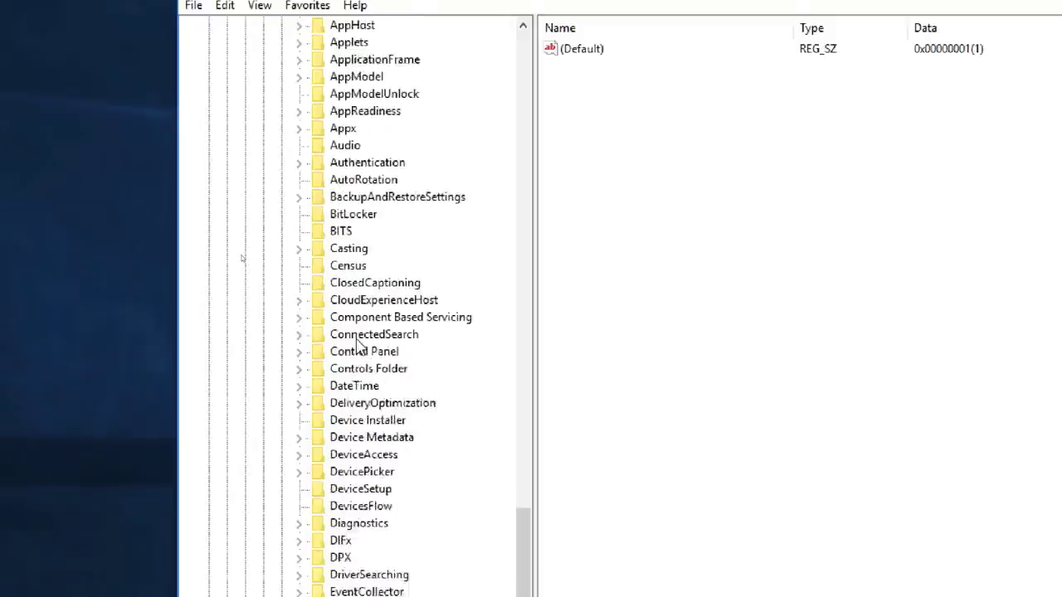
scroll(359, 347, "down", 9)
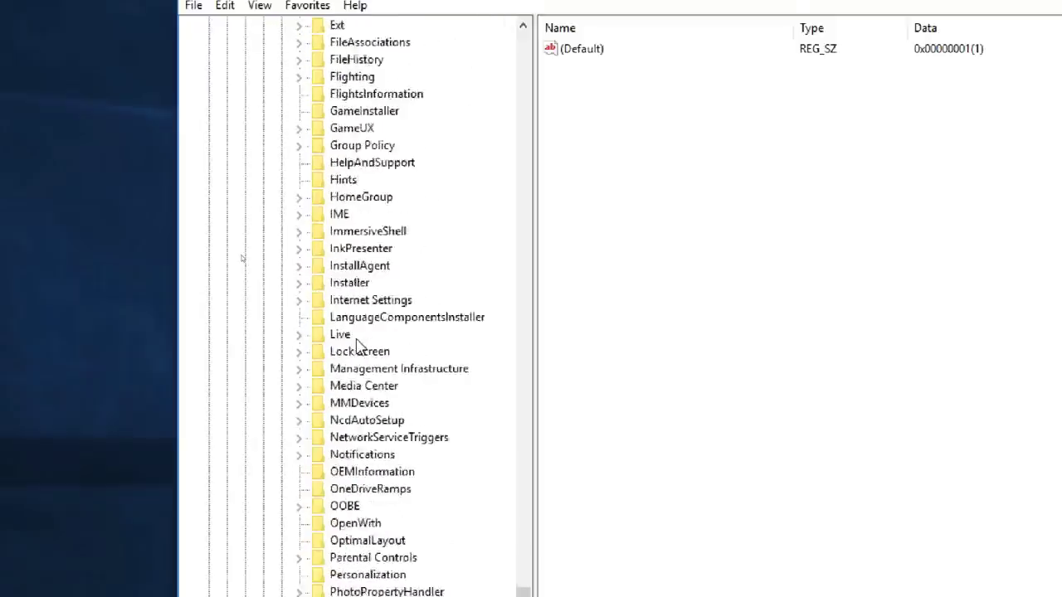
scroll(365, 357, "down", 3)
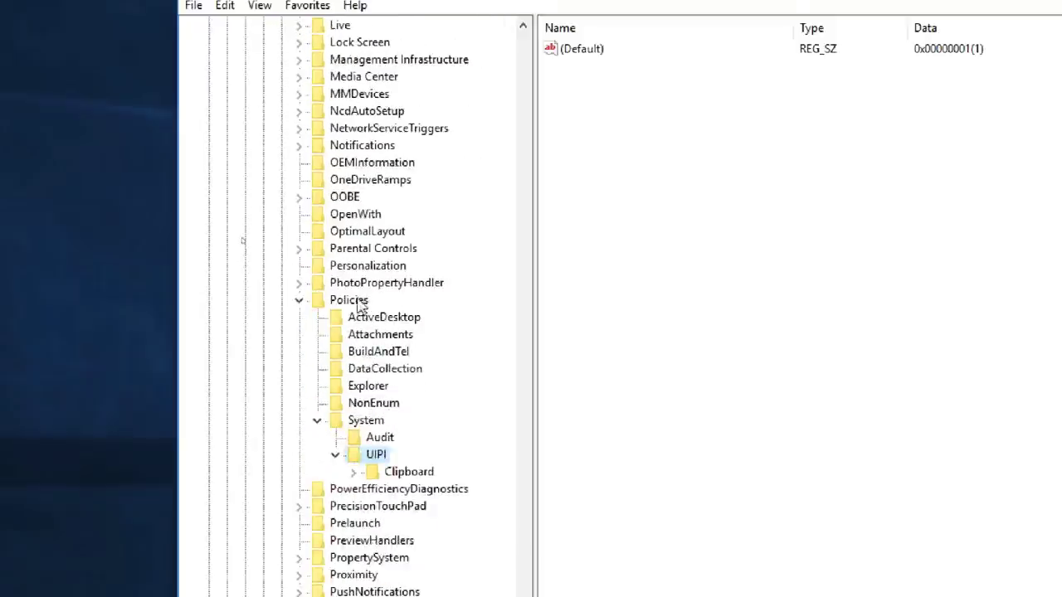
Step: Set FilterAdministratorToken under Policies\System to value data 1
left_click(366, 421)
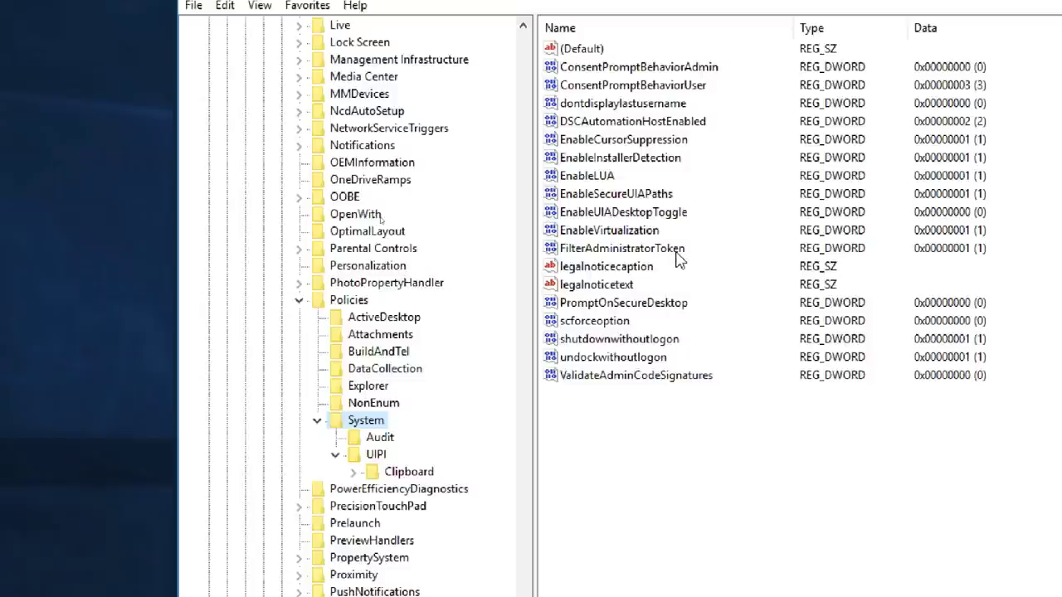
left_click(651, 251)
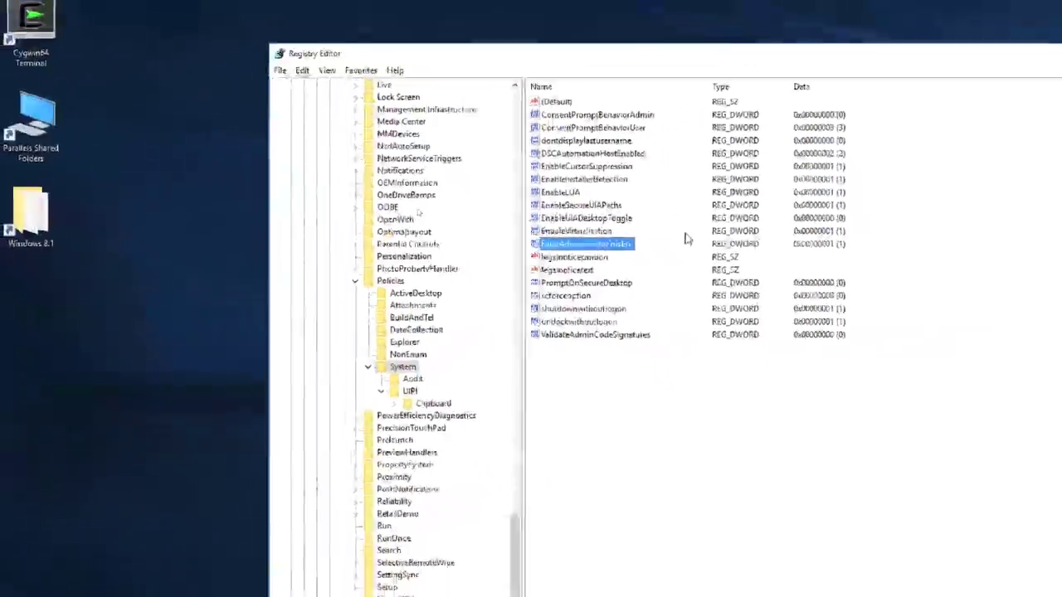
double_click(763, 248)
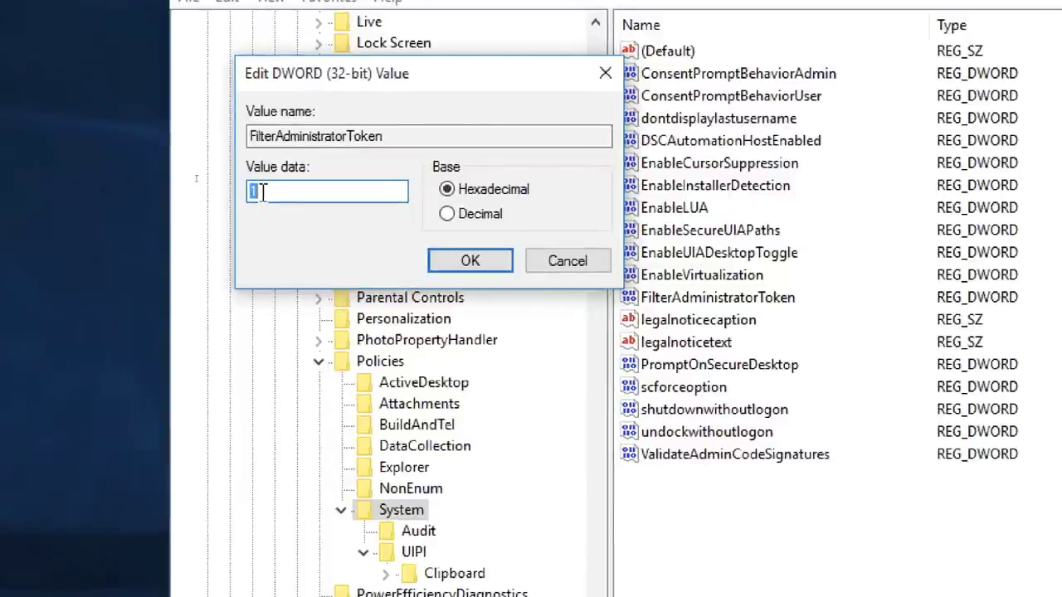
left_click(465, 261)
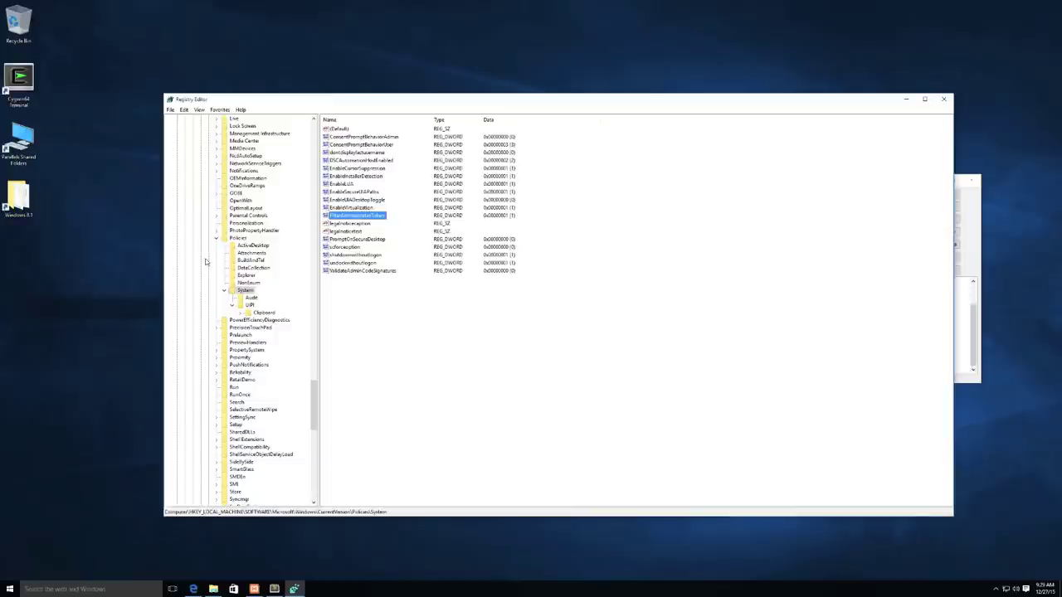
Step: Change the UIPI key's (Default) string data to 0x00000001(1) and confirm
scroll(208, 217, "up", 15)
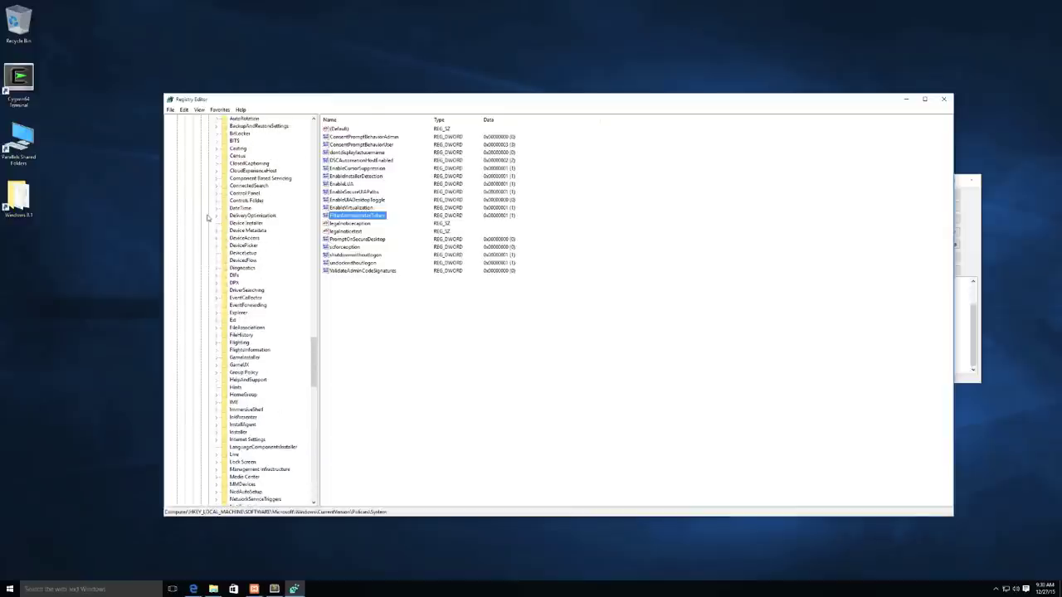
scroll(211, 241, "down", 15)
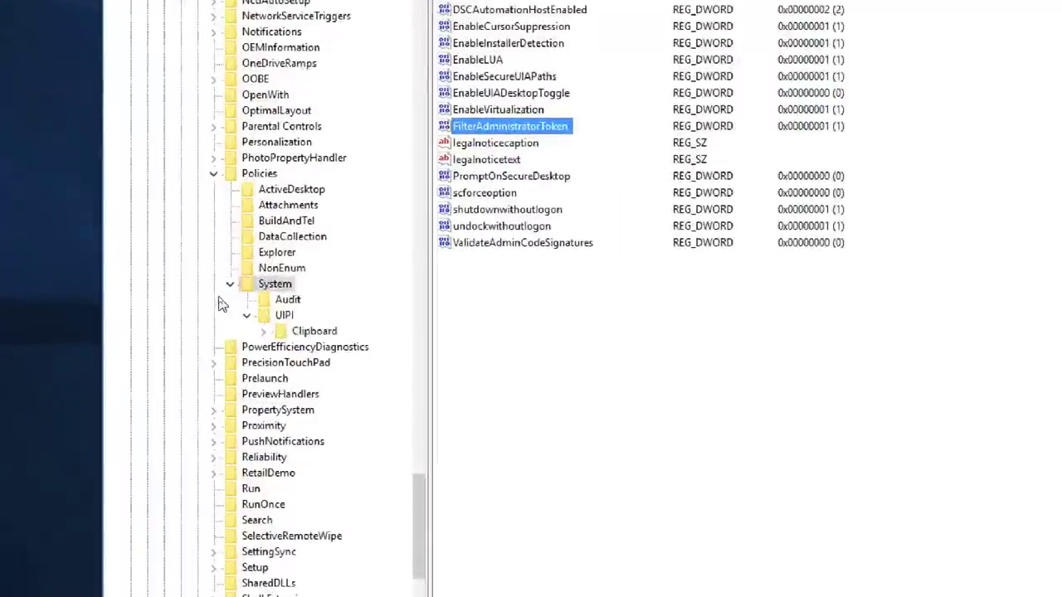
left_click(285, 316)
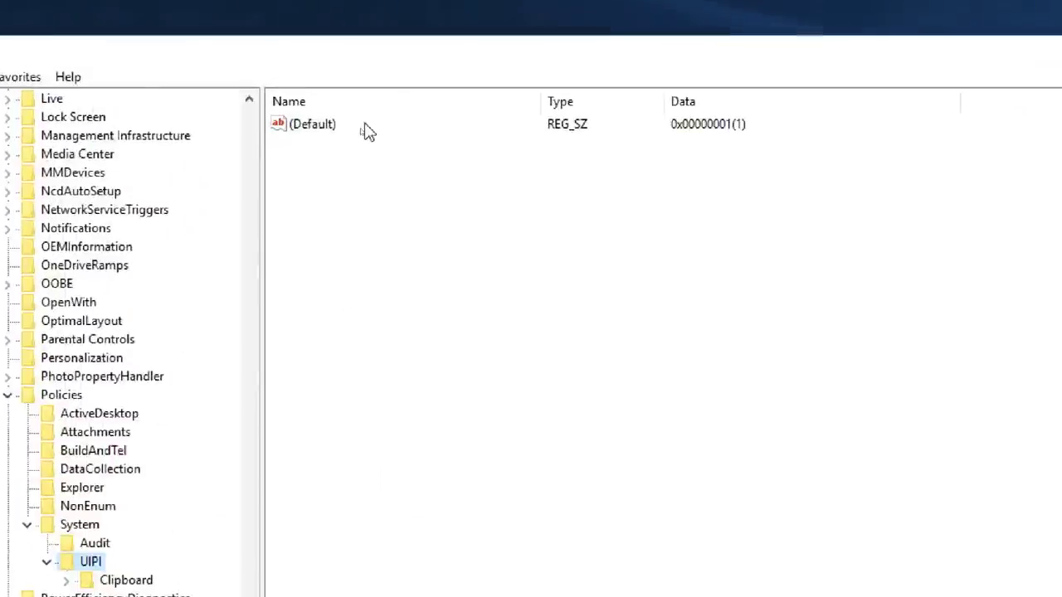
left_click(440, 83)
double_click(333, 129)
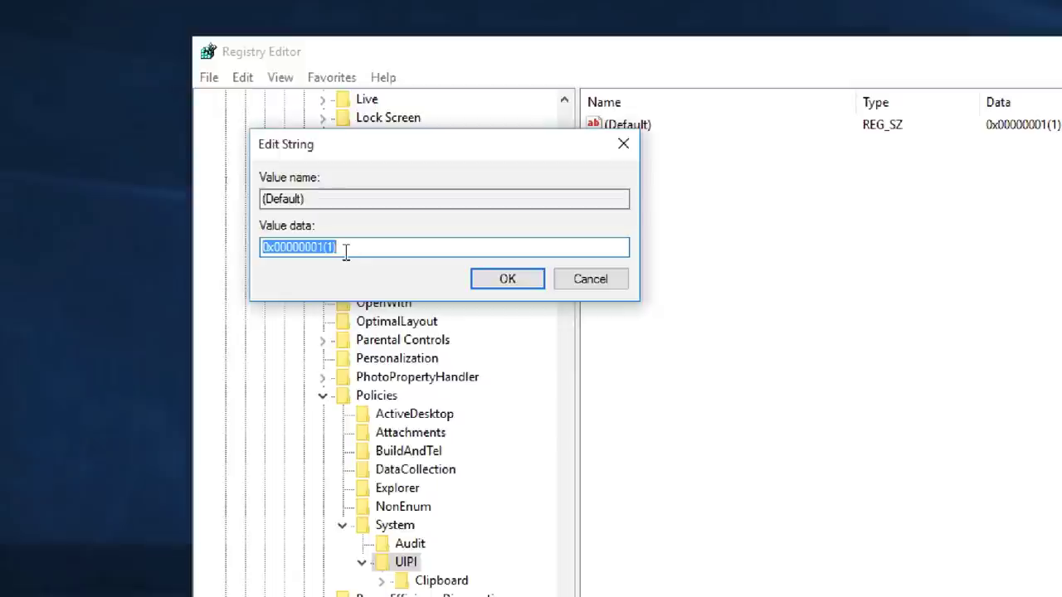
left_click(346, 252)
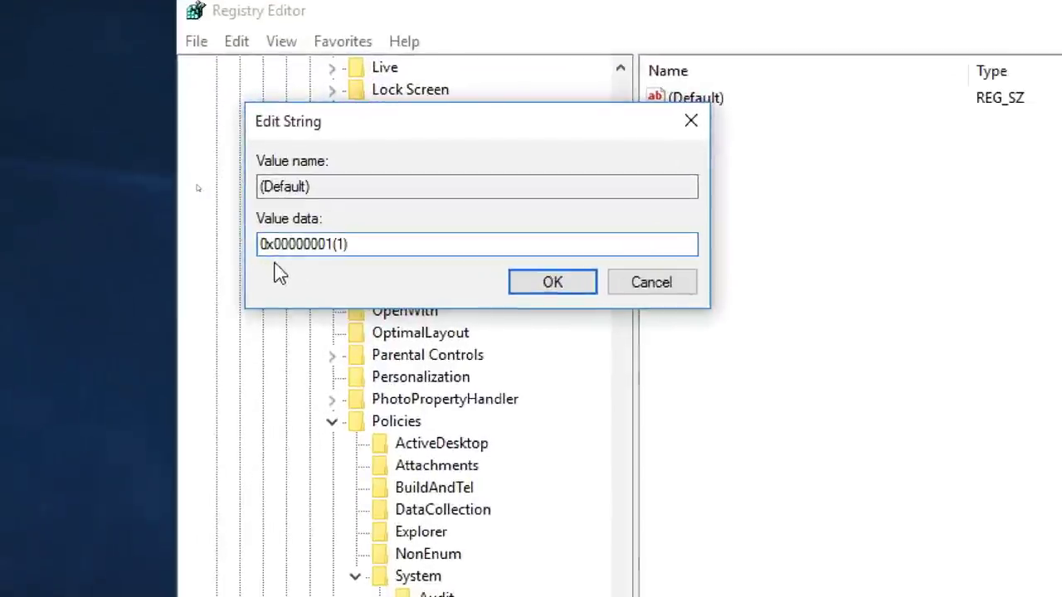
left_click(280, 245)
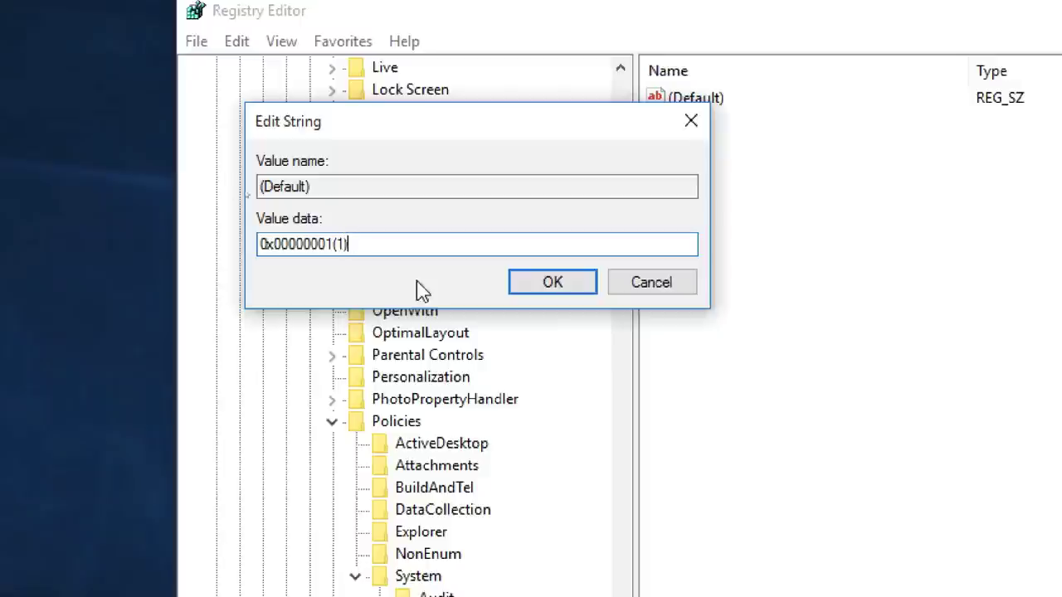
left_click(550, 292)
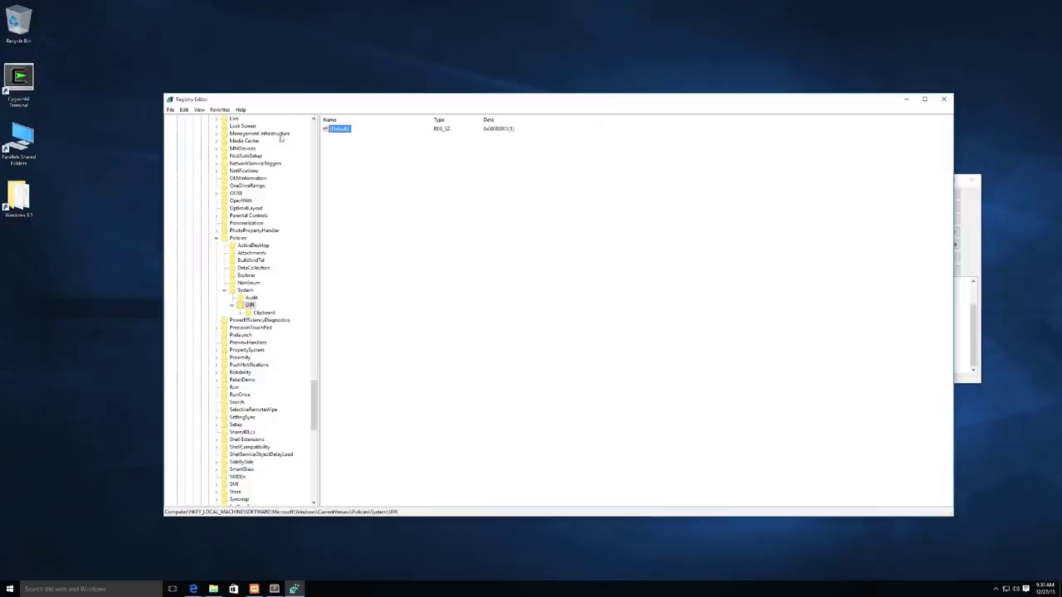
Step: Exit Registry Editor from the File menu
left_click(171, 109)
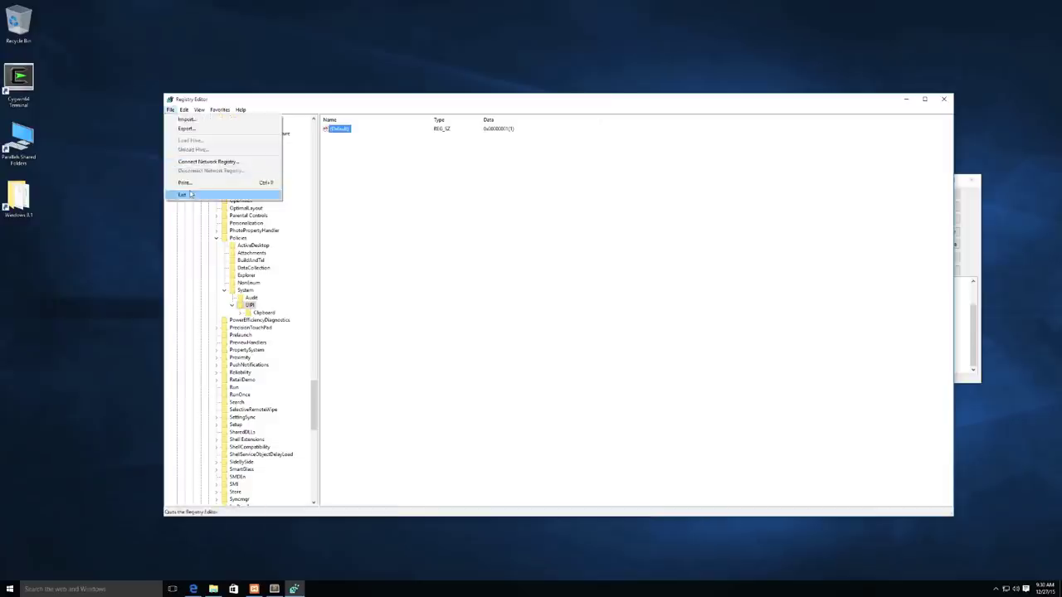
left_click(184, 195)
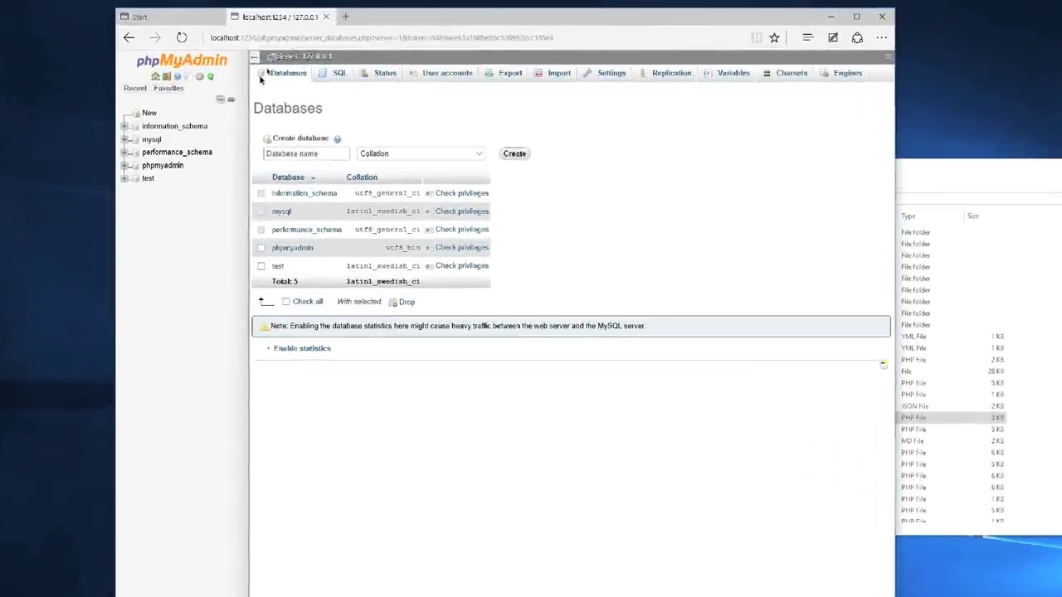
Step: Create a new phpMyAdmin database named test3
type("test3")
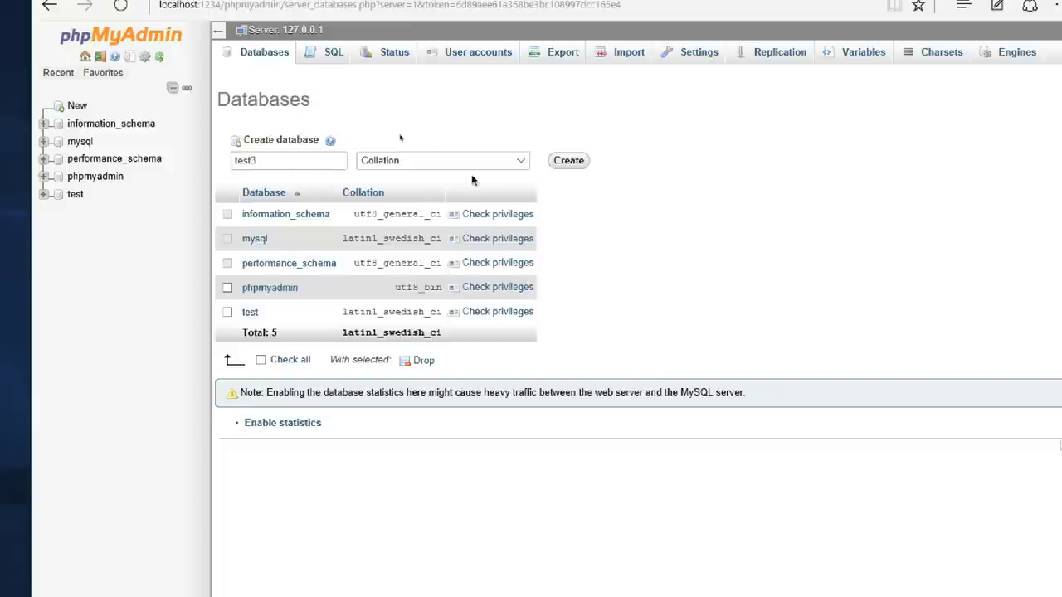
left_click(570, 162)
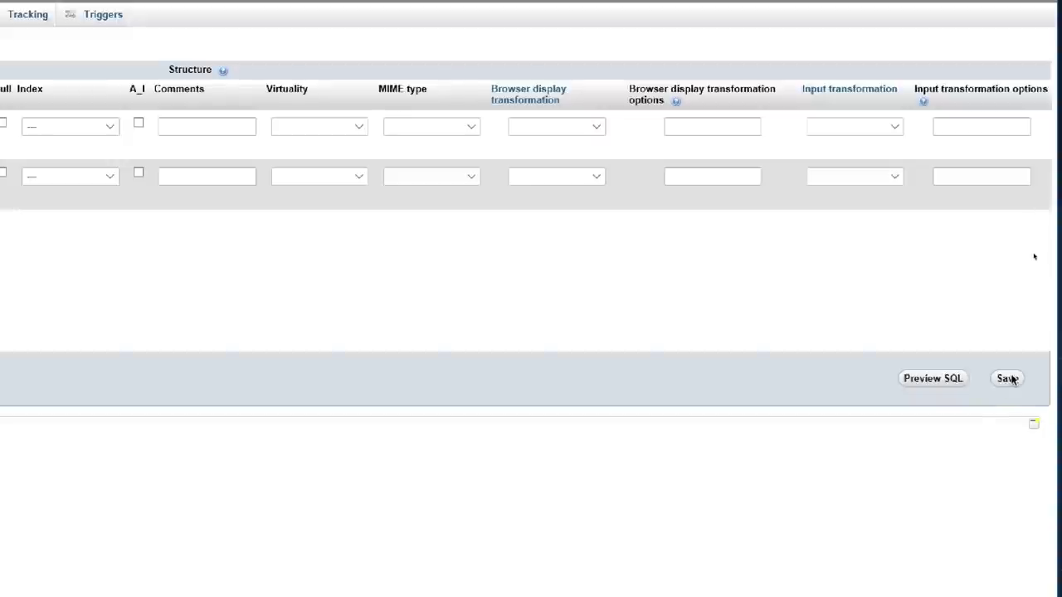
Step: Save the students table with first_name and last_name as VARCHAR(30) columns
left_click(1007, 378)
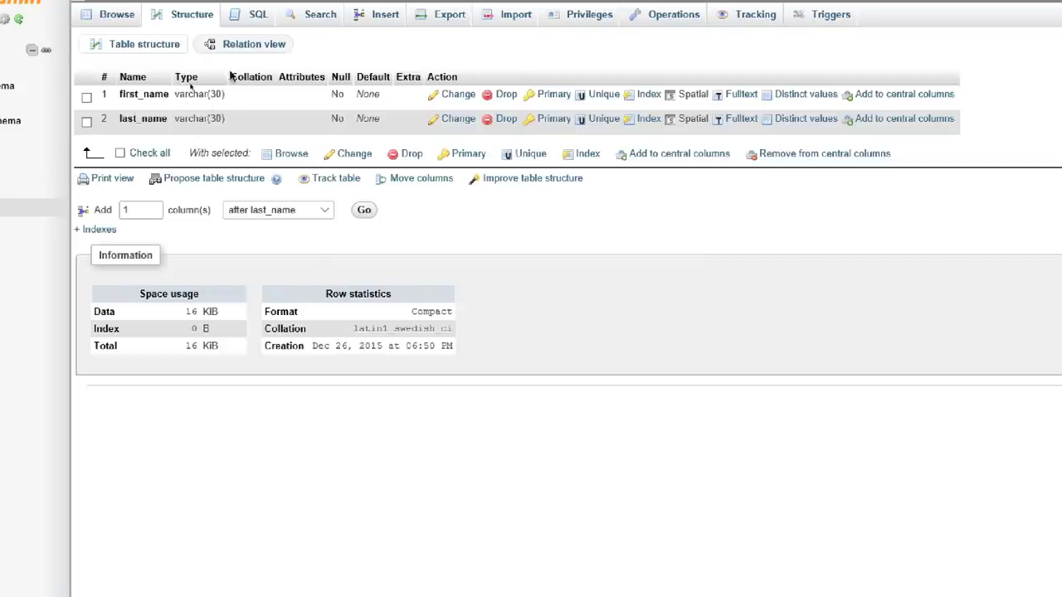